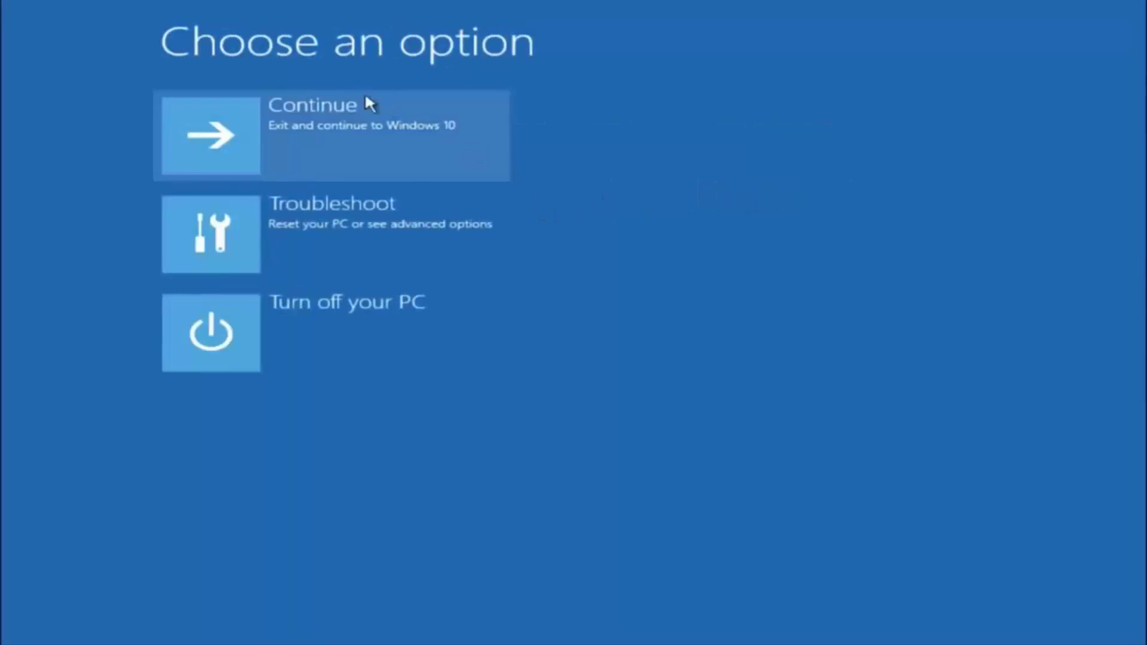
- Go through Troubleshoot to the Advanced options page listing System Restore and Command Prompt
left_click(244, 235)
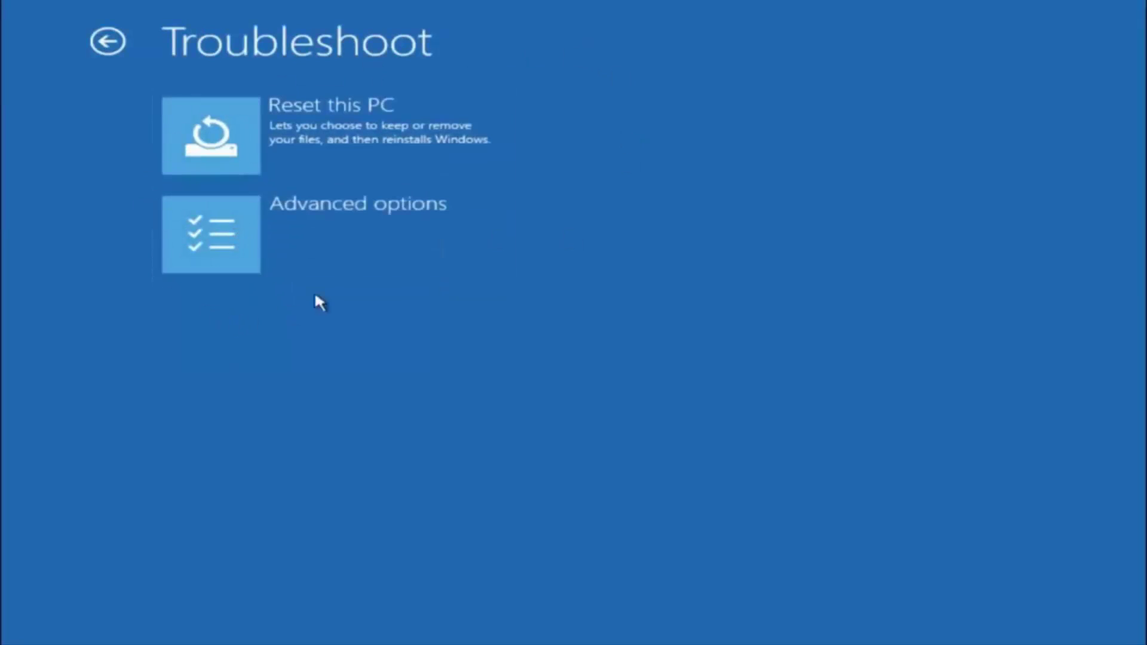
left_click(242, 243)
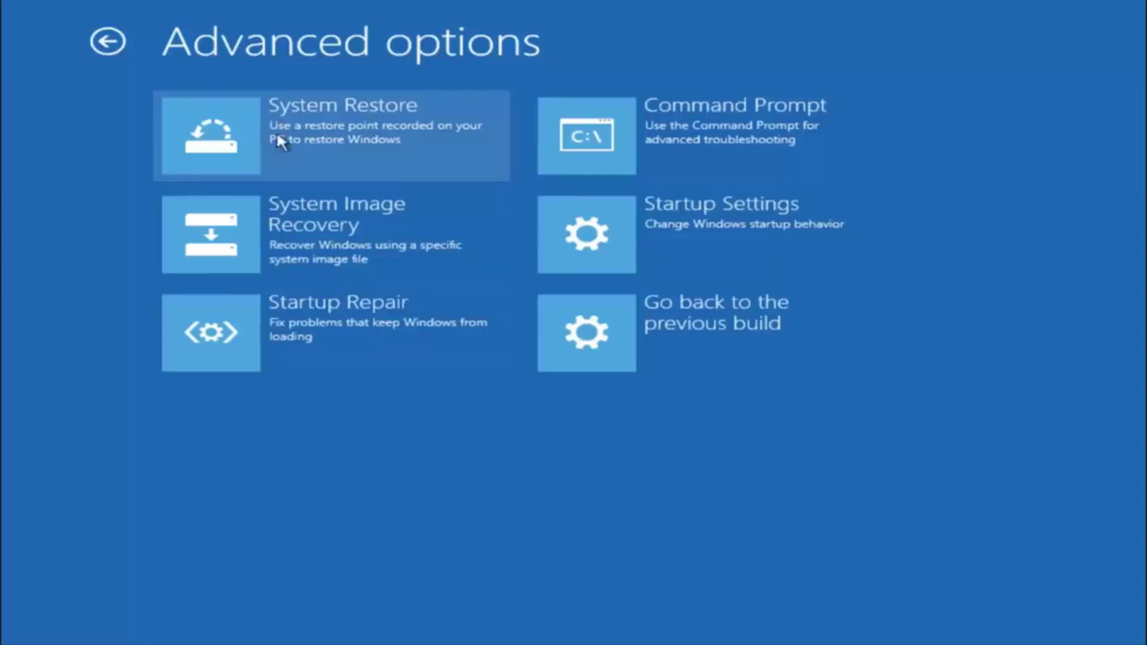
- Launch System Restore and select the manual 'before update' restore point dated 10/5/2016
left_click(285, 141)
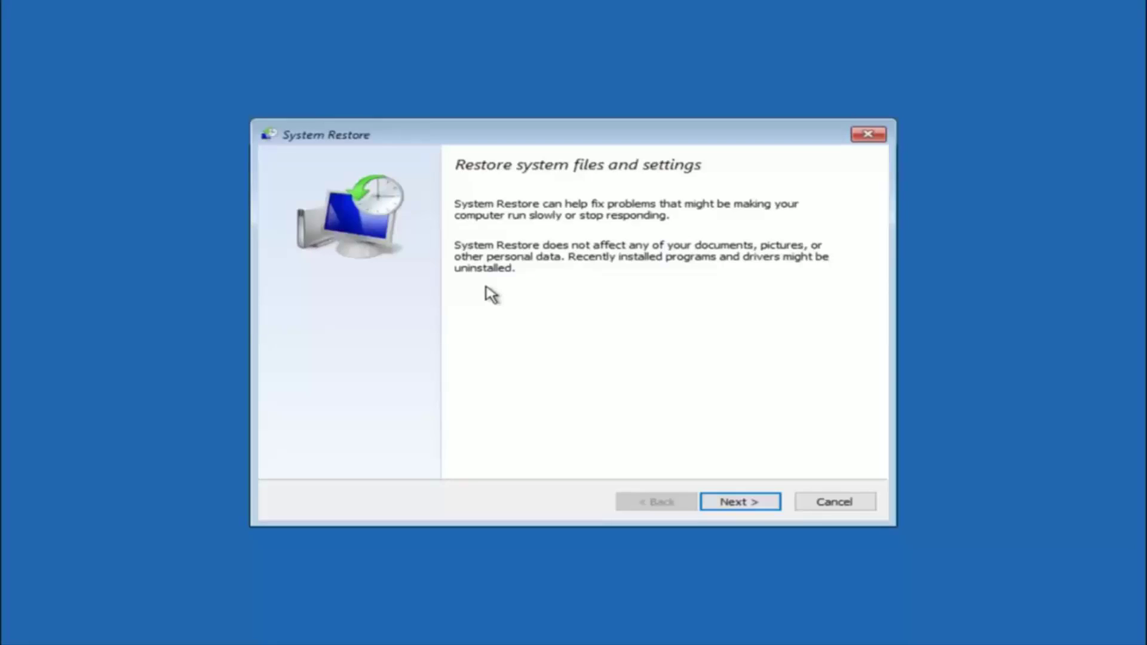
left_click(739, 507)
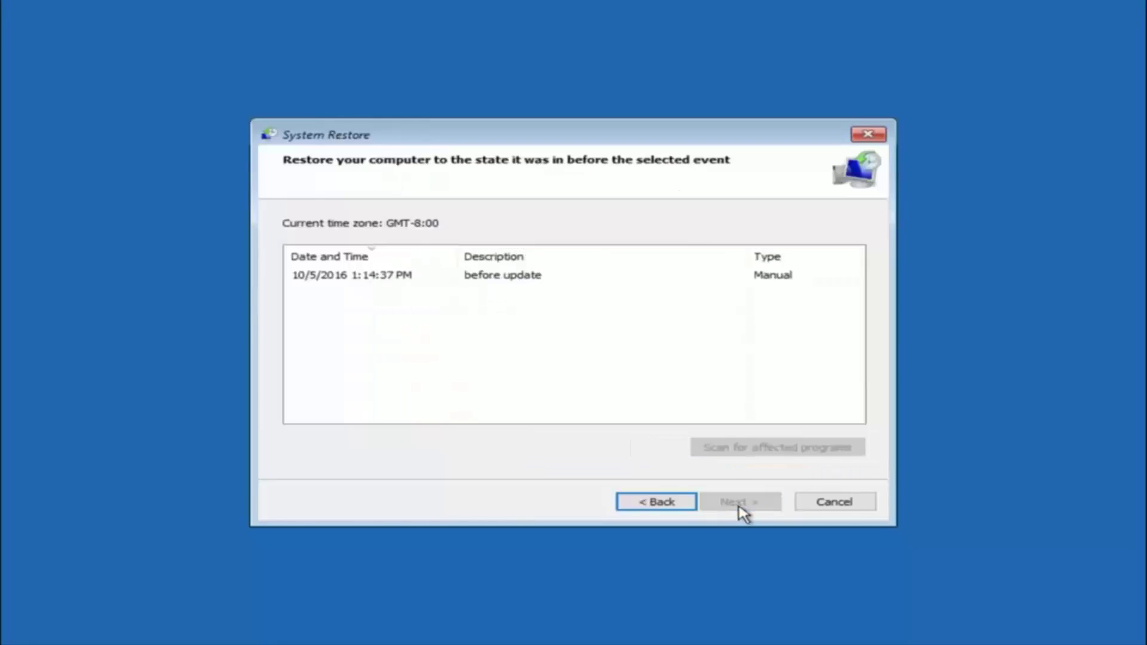
left_click(344, 281)
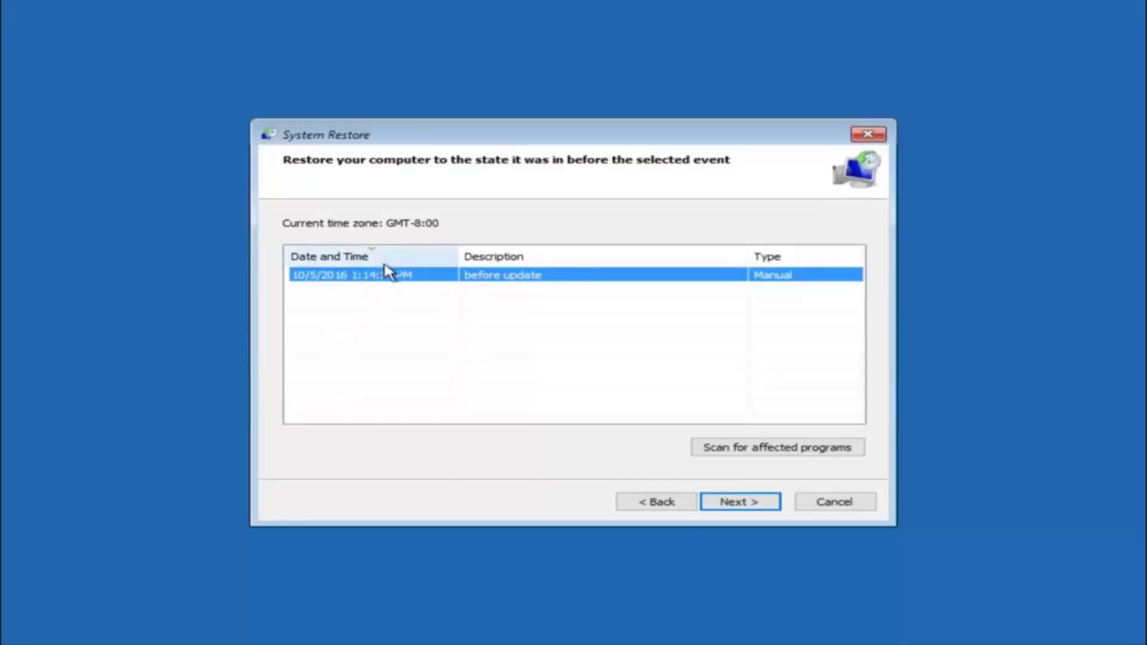
- Confirm and run the restore to 10/5/2016 1:14:37 PM, accepting the no-interruption warning
left_click(749, 508)
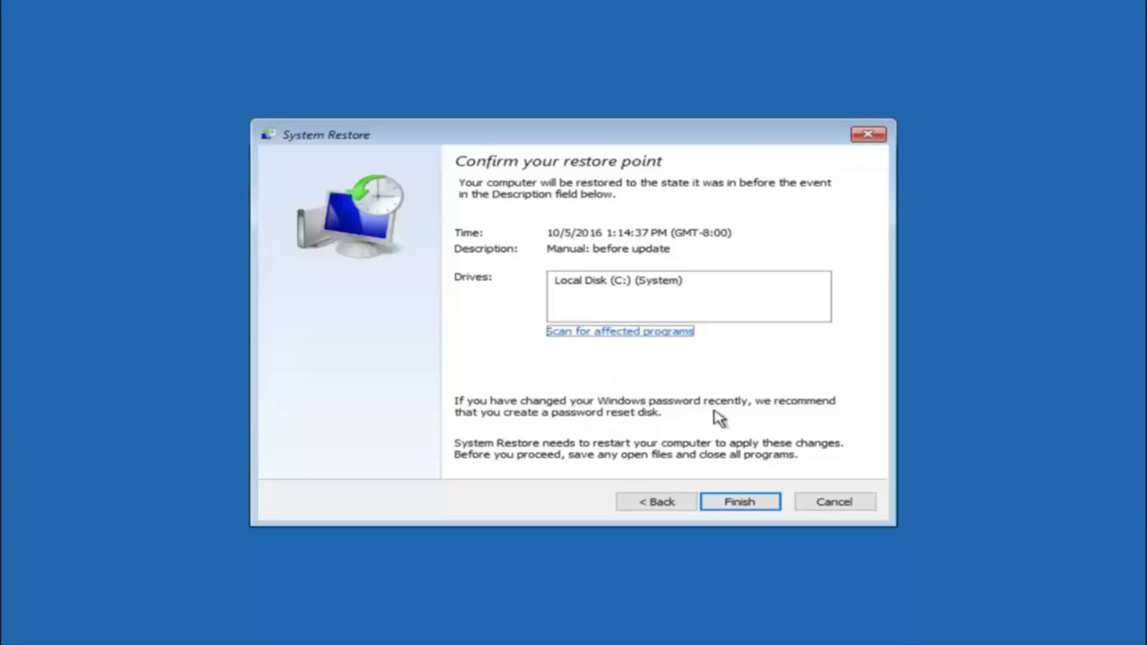
left_click(743, 507)
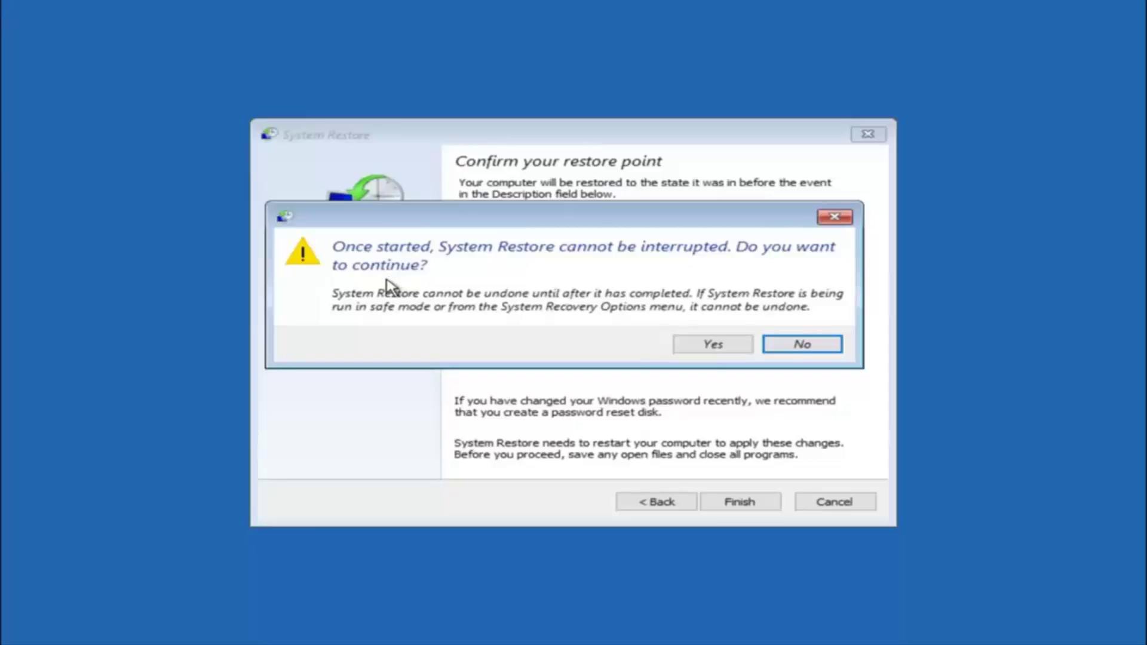
left_click(702, 349)
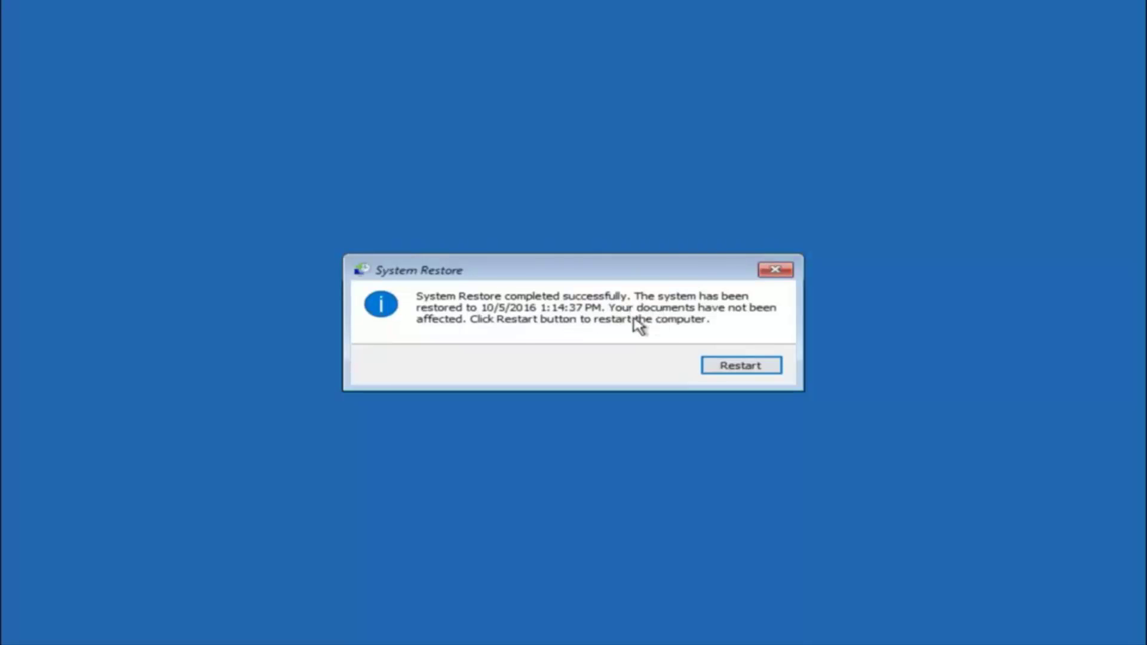
- Restart the PC, then return via Troubleshoot to the Advanced options page
left_click(727, 368)
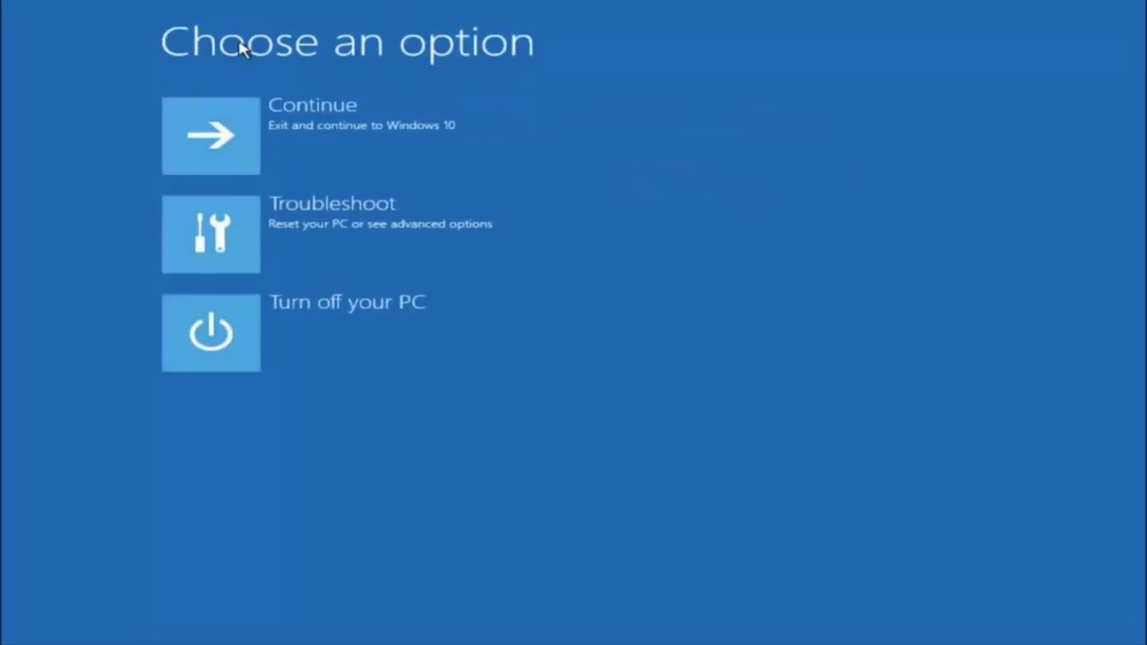
left_click(269, 235)
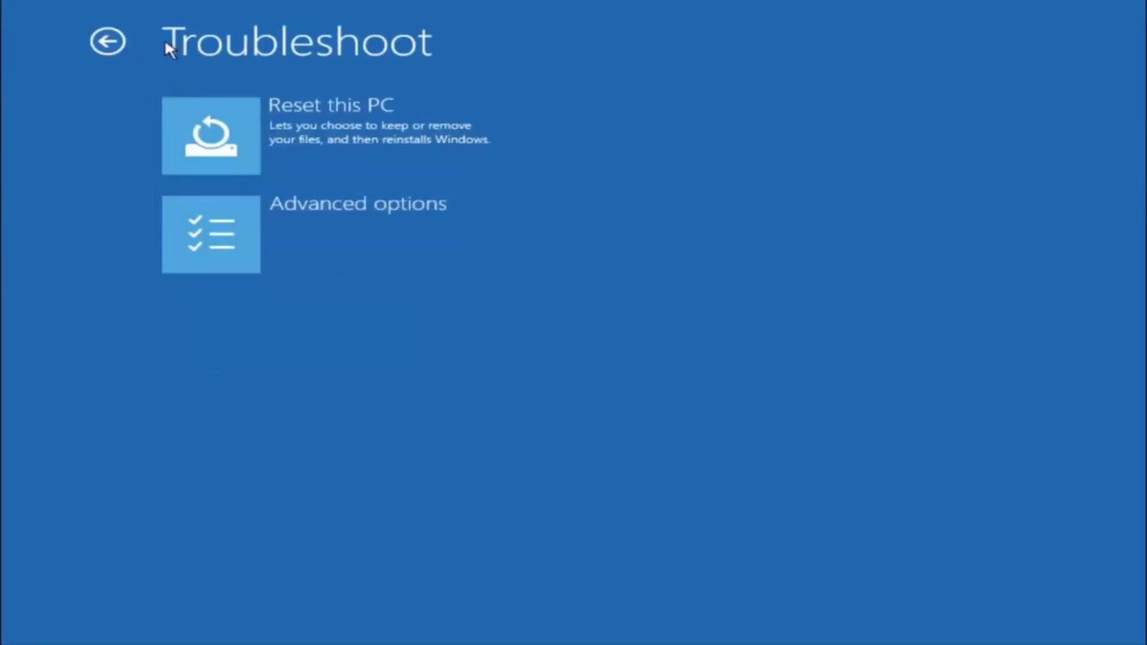
left_click(265, 230)
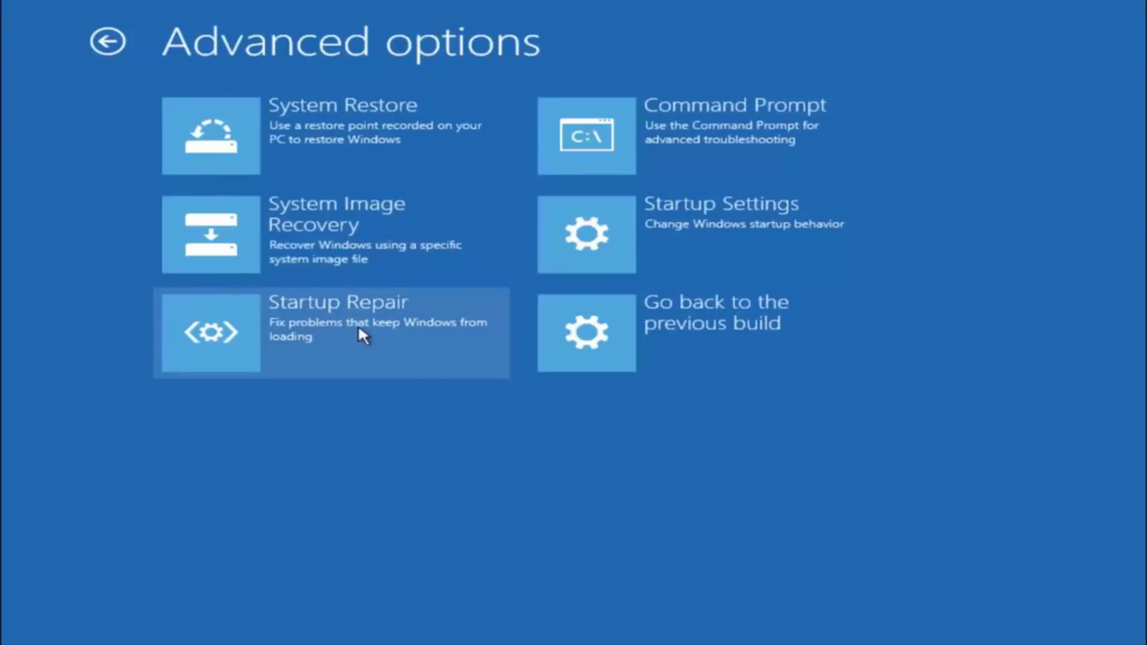
- Launch Startup Repair from the Advanced options tiles and let it check the disk
left_click(231, 332)
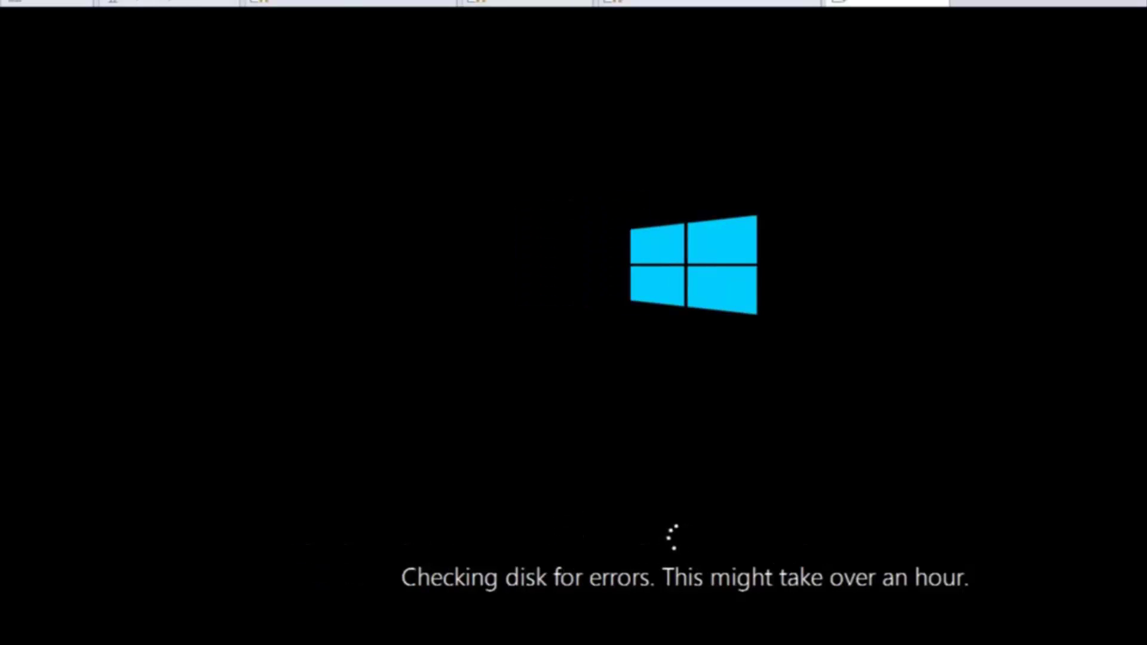
- Choose Advanced options on Automatic Repair, then Troubleshoot, back to the Advanced options page
left_click(442, 520)
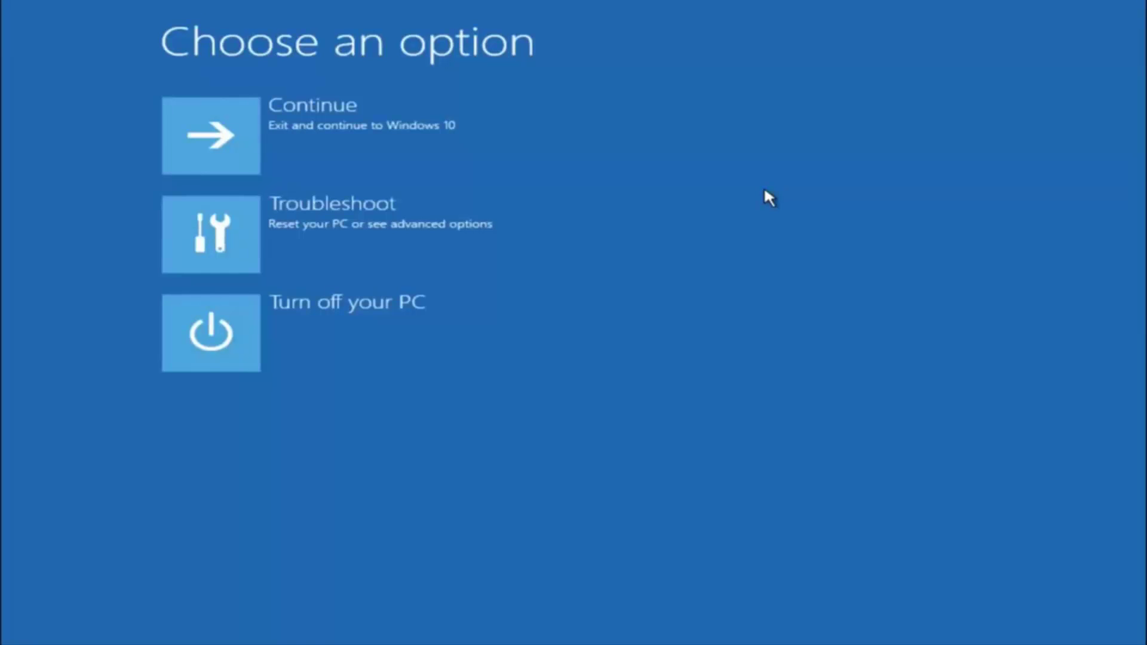
left_click(227, 240)
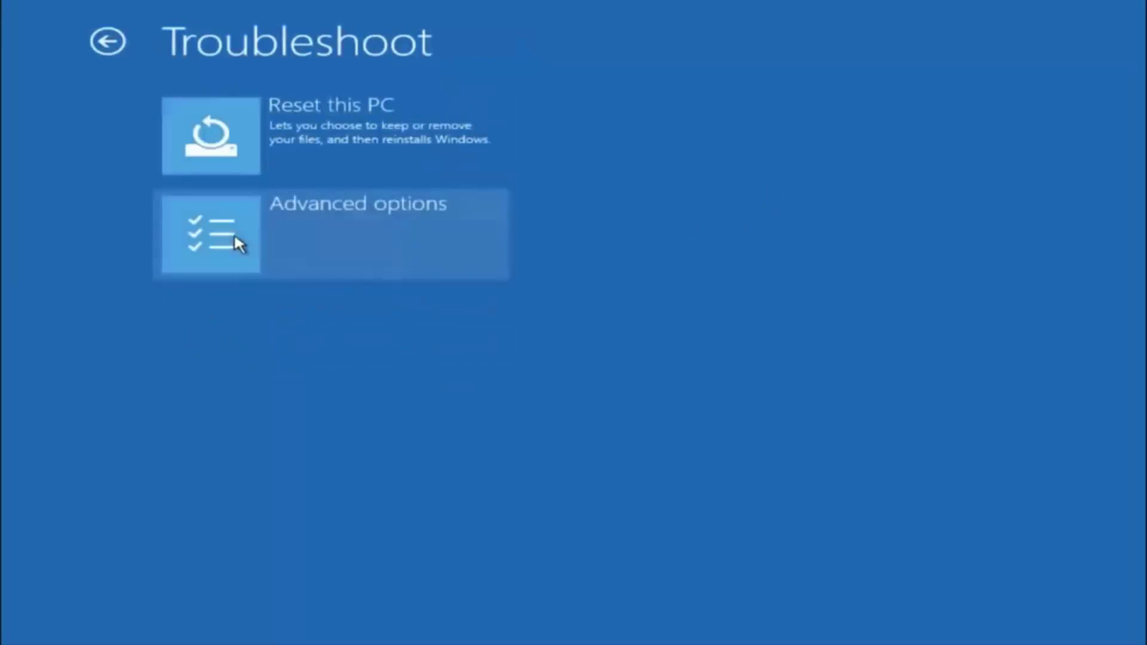
left_click(263, 223)
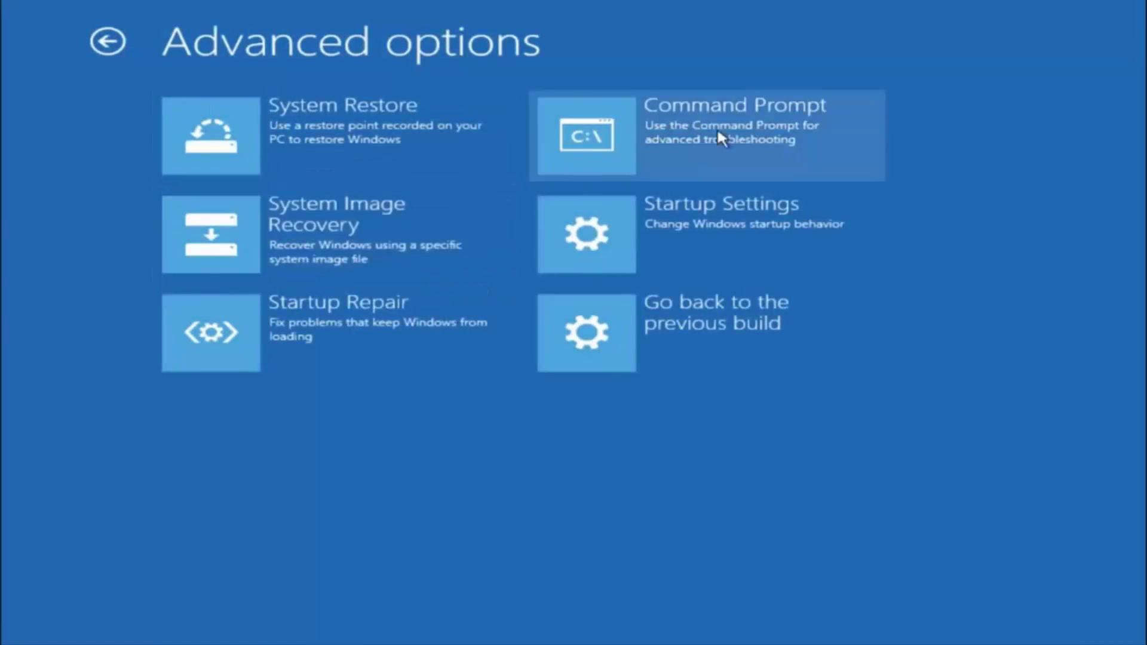
- Open Command Prompt, switch to C: and run dir to list PerfLogs, Program Files, Users, Windows, Windows.old
left_click(676, 146)
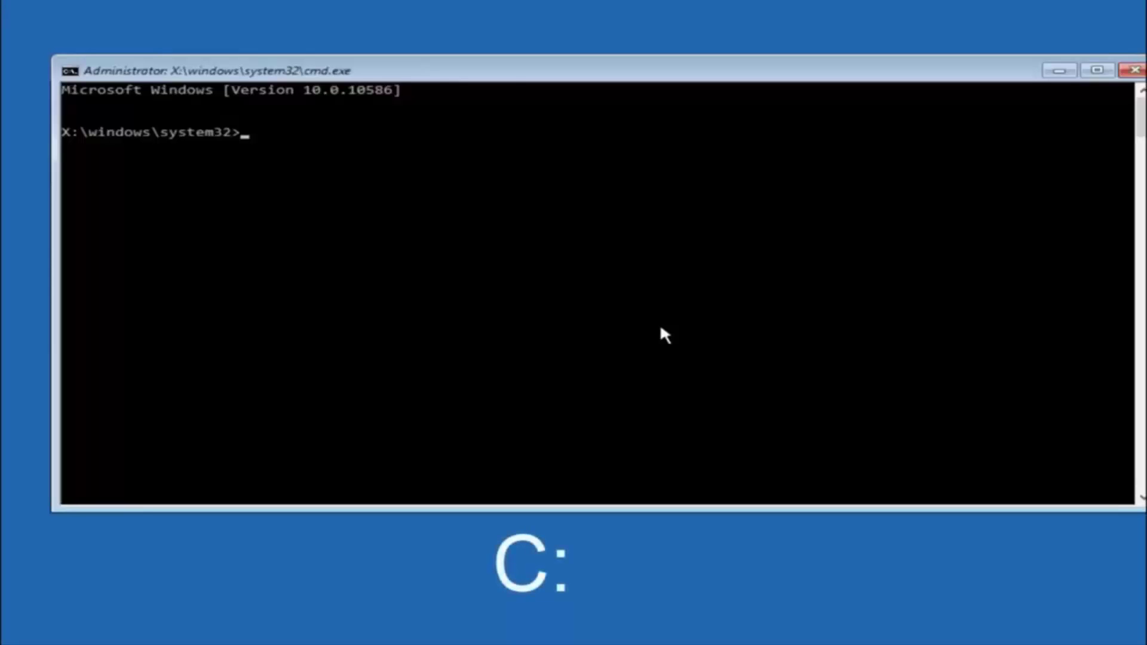
type("c:")
key("Return")
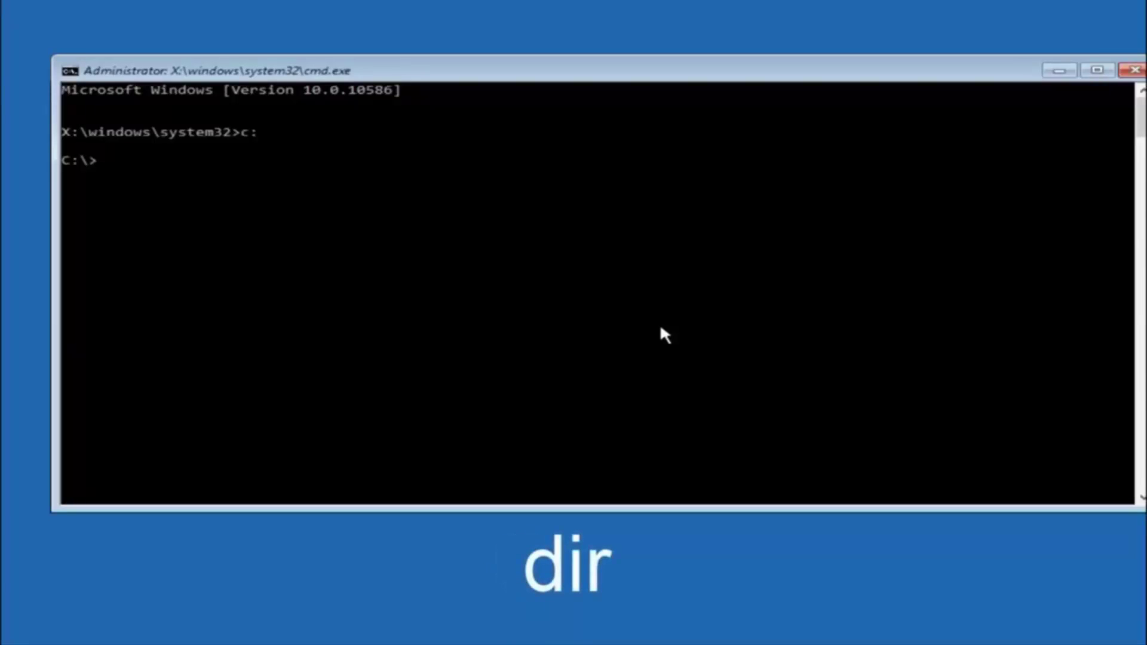
type("dir")
key("Return")
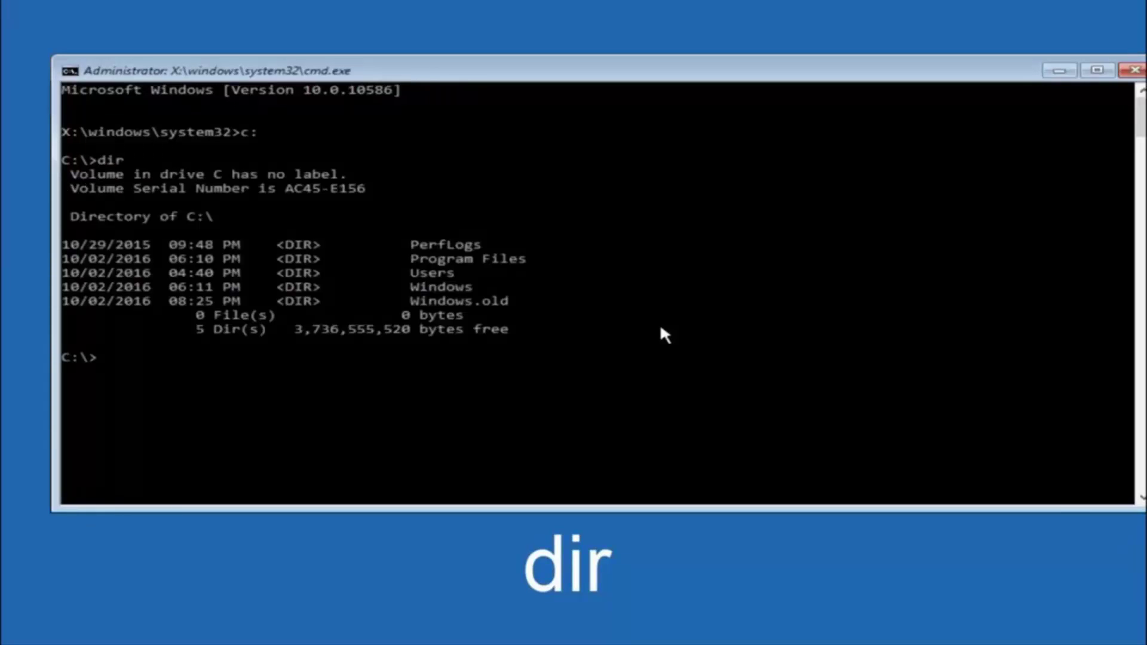
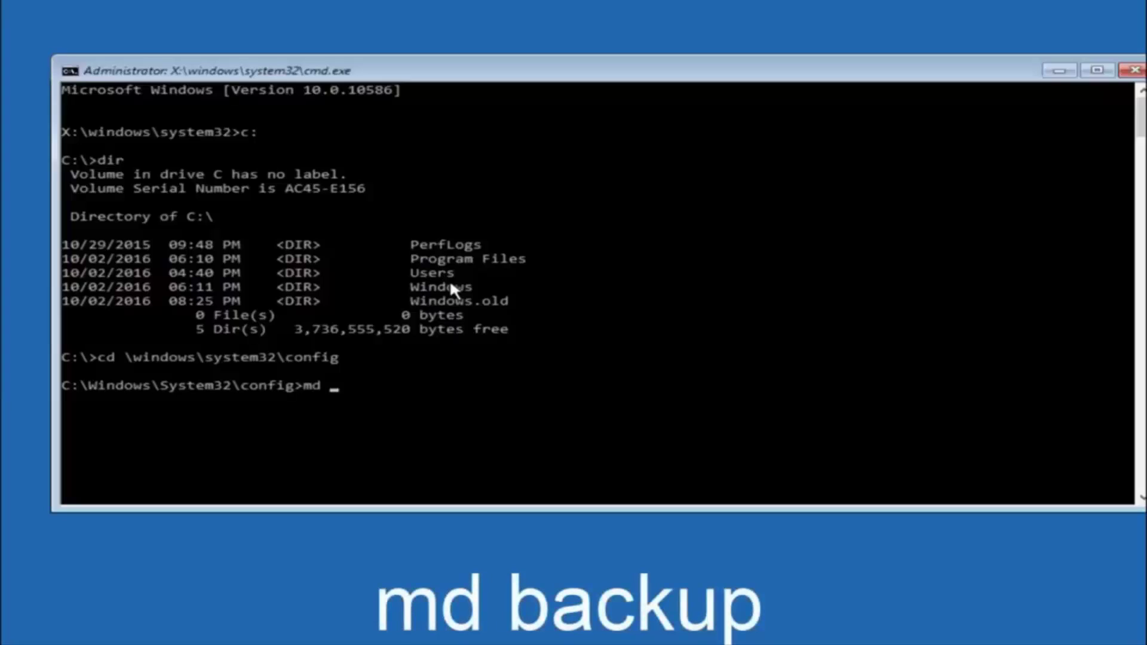
- Run md backup to create a backup folder inside C:\Windows\System32\config
type("kup")
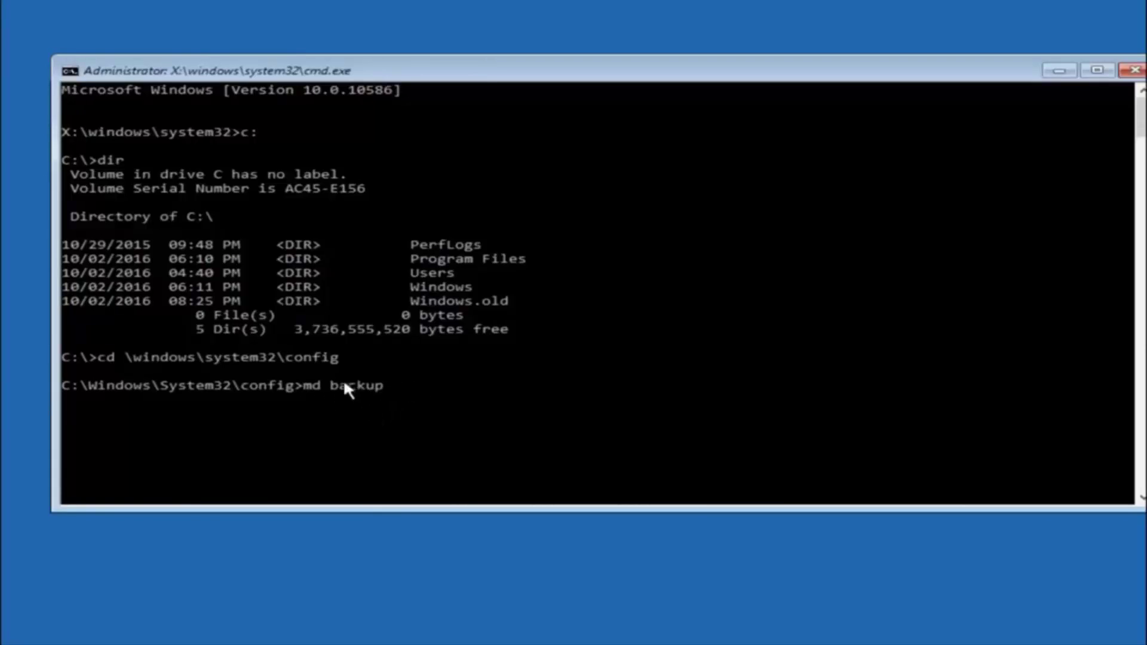
key("Return")
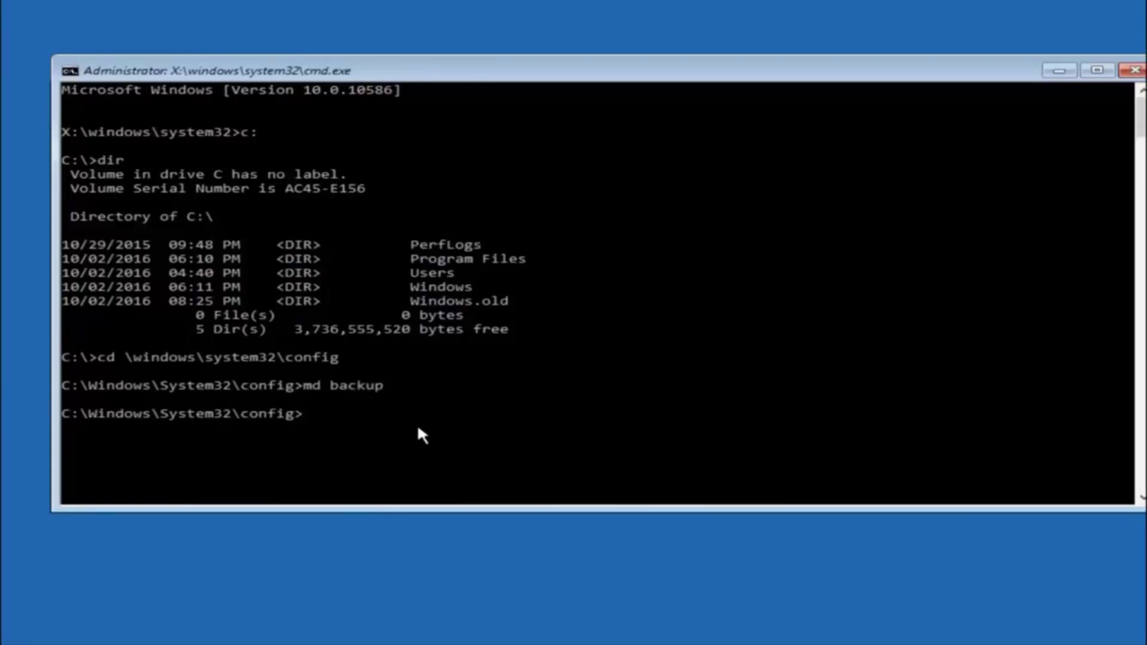
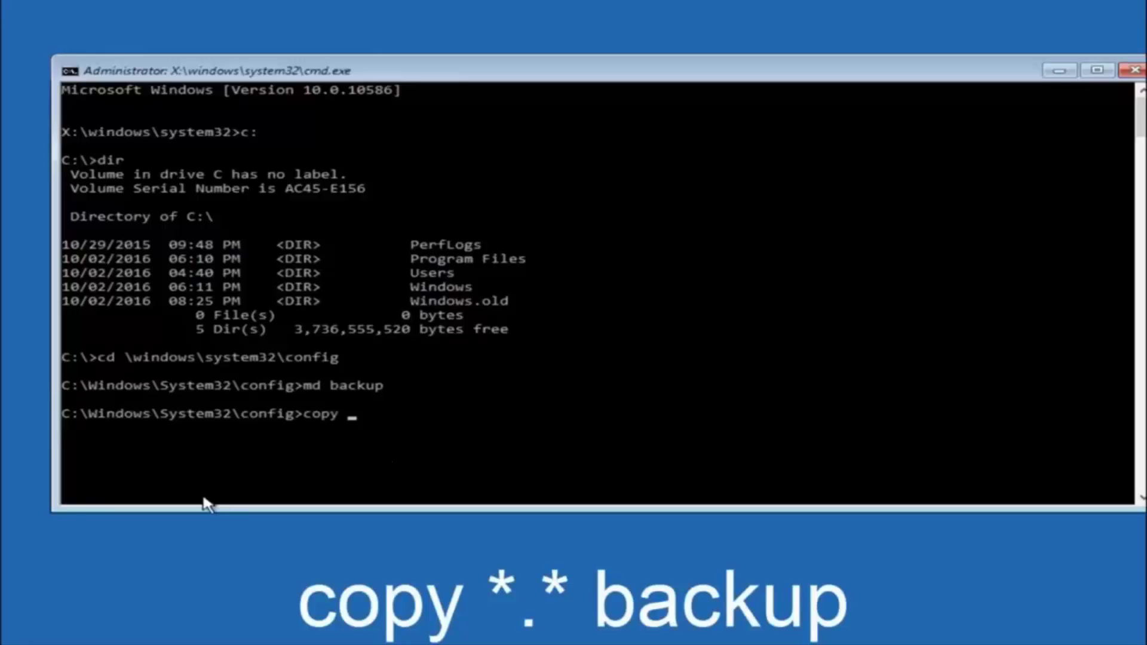
- At the config prompt, enter copy *.* backup to copy all config files into the backup folder
- Run 'copy *.* backup' to copy all files in C:\Windows\System32\config into the backup folder
type(" *.*")
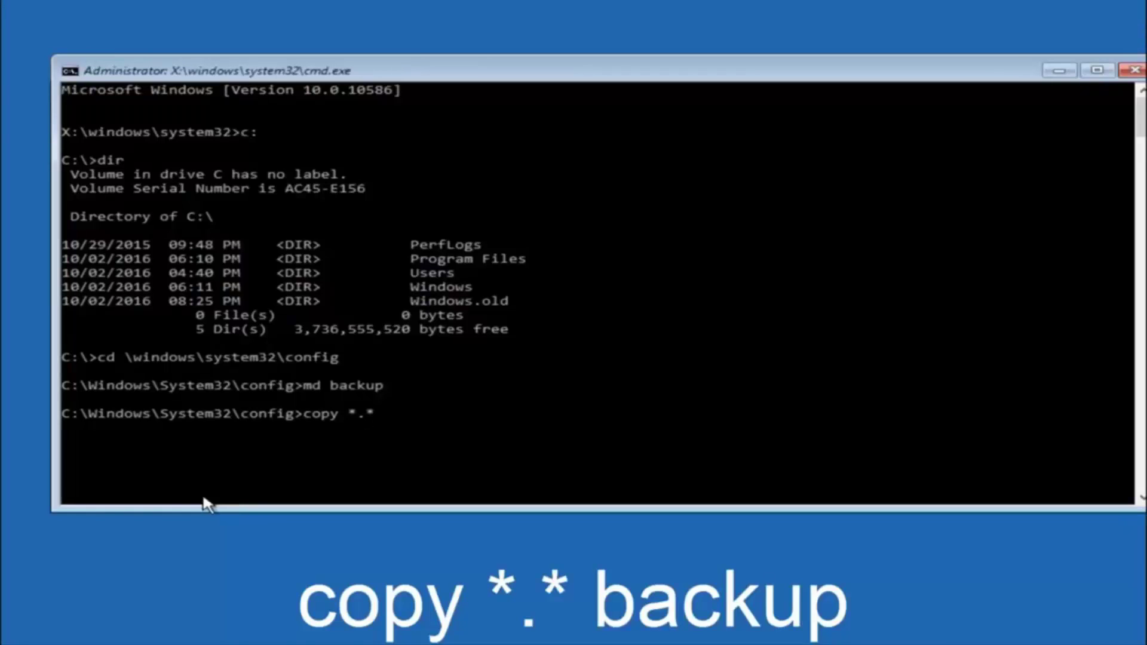
- At the config prompt, enter copy *.* backup to copy all config files into the backup folder
- Run 'copy *.* backup' to copy all files in C:\Windows\System32\config into the backup folder
type(" backup")
key("Return")
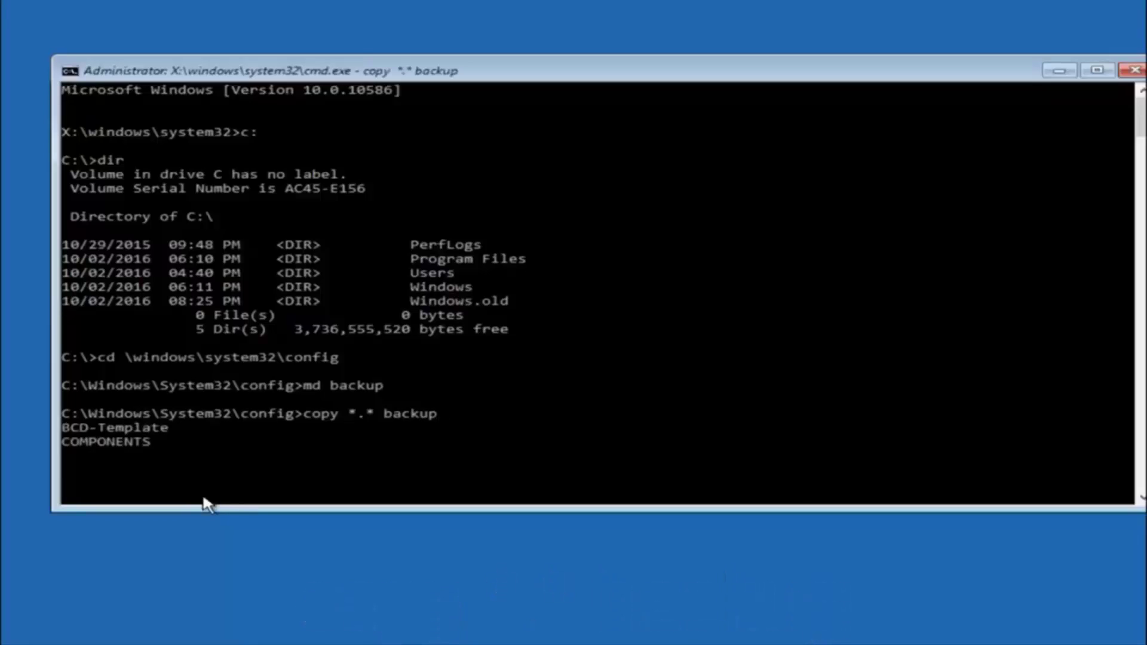
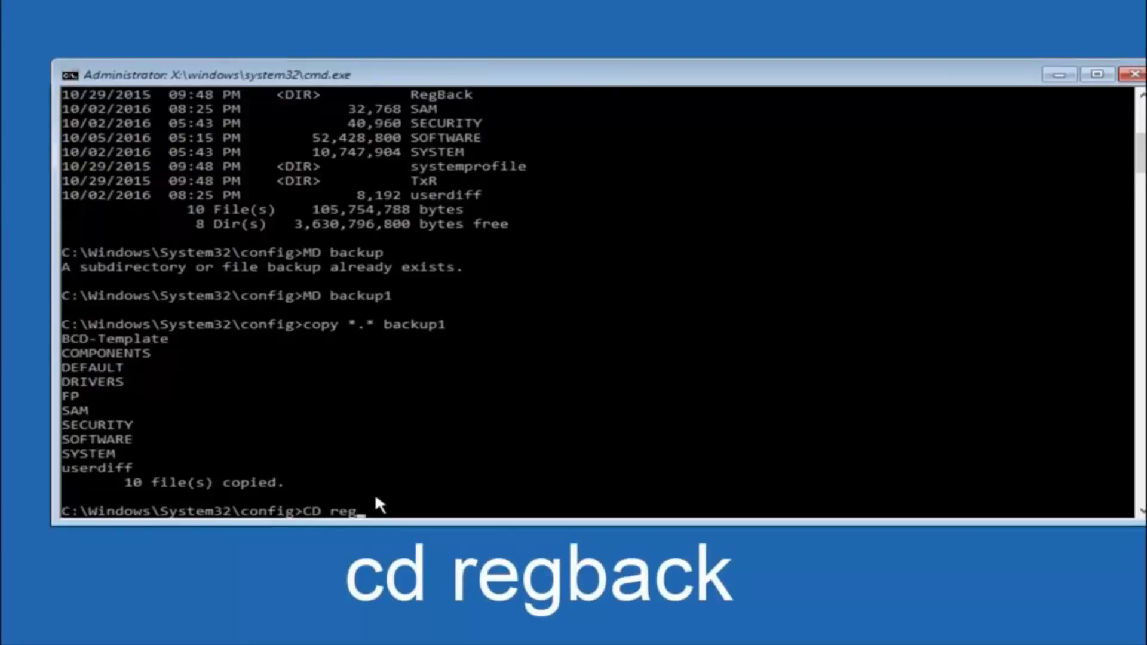
- Change into RegBack and run dir, showing DEFAULT, SAM, SECURITY, SOFTWARE and SYSTEM at 0 bytes
type("ck")
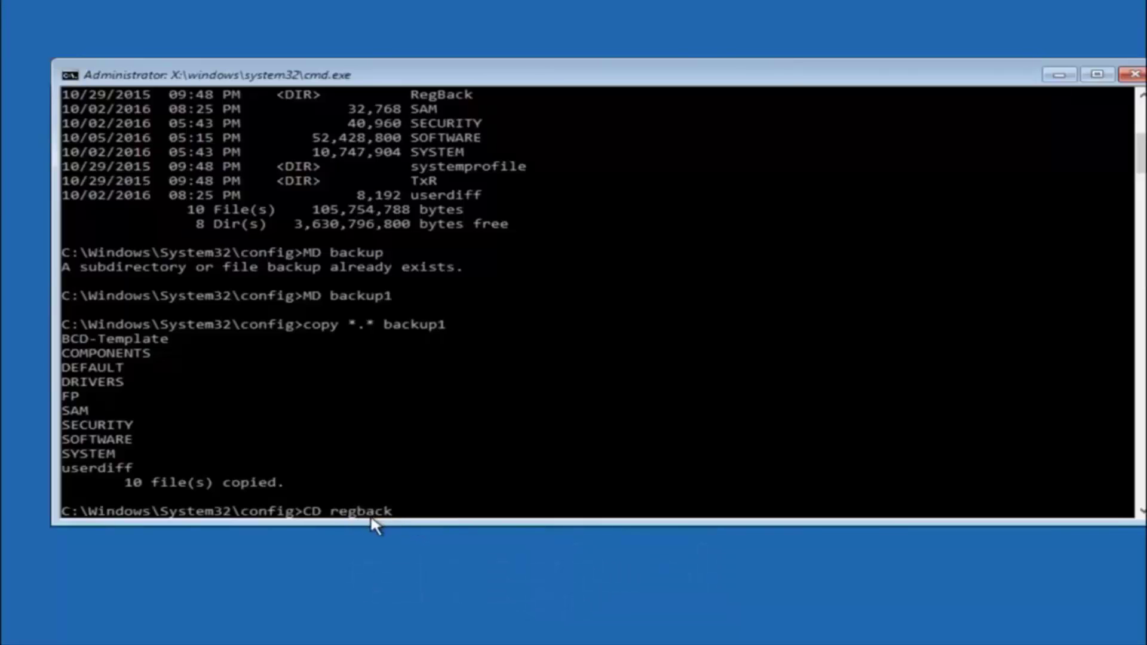
key("Return")
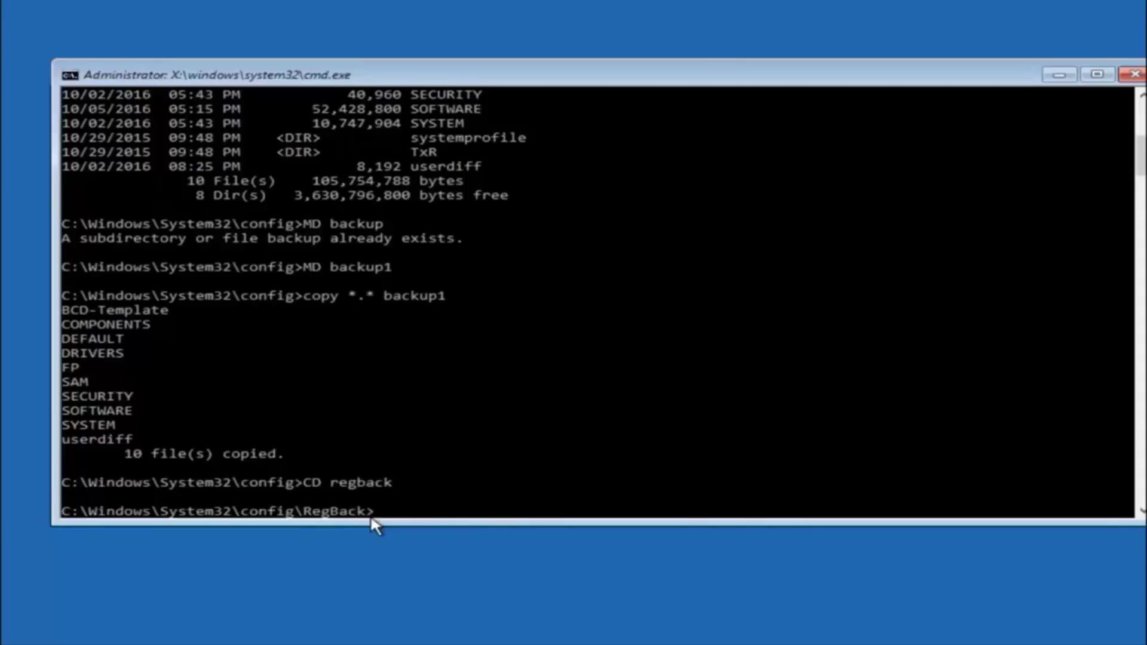
type("dir")
key("Return")
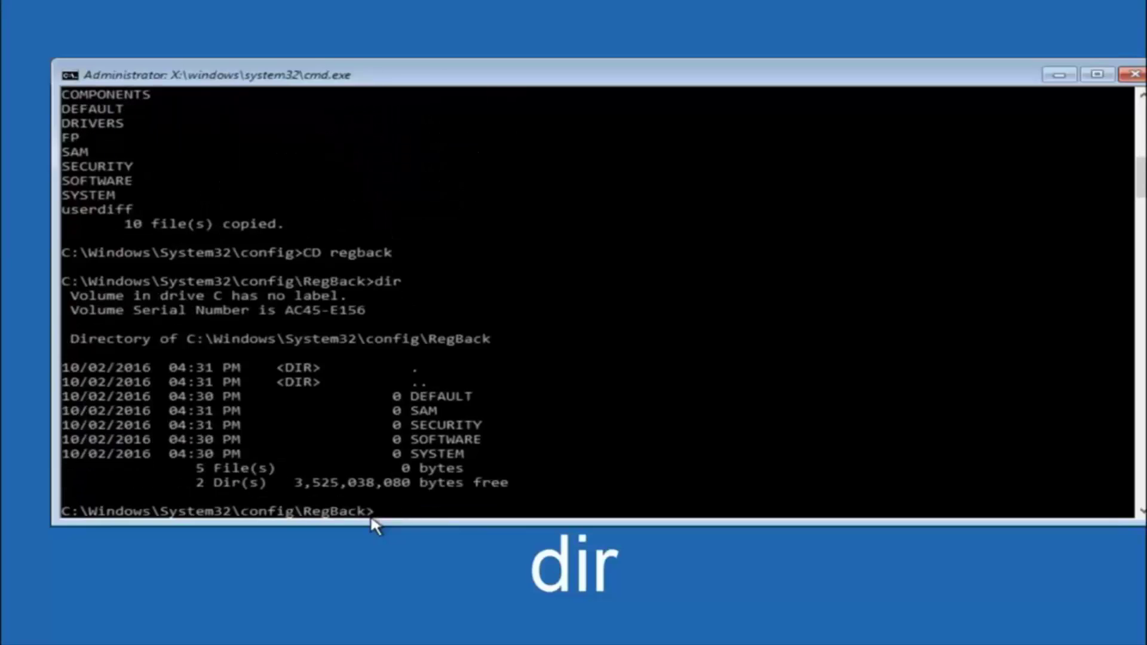
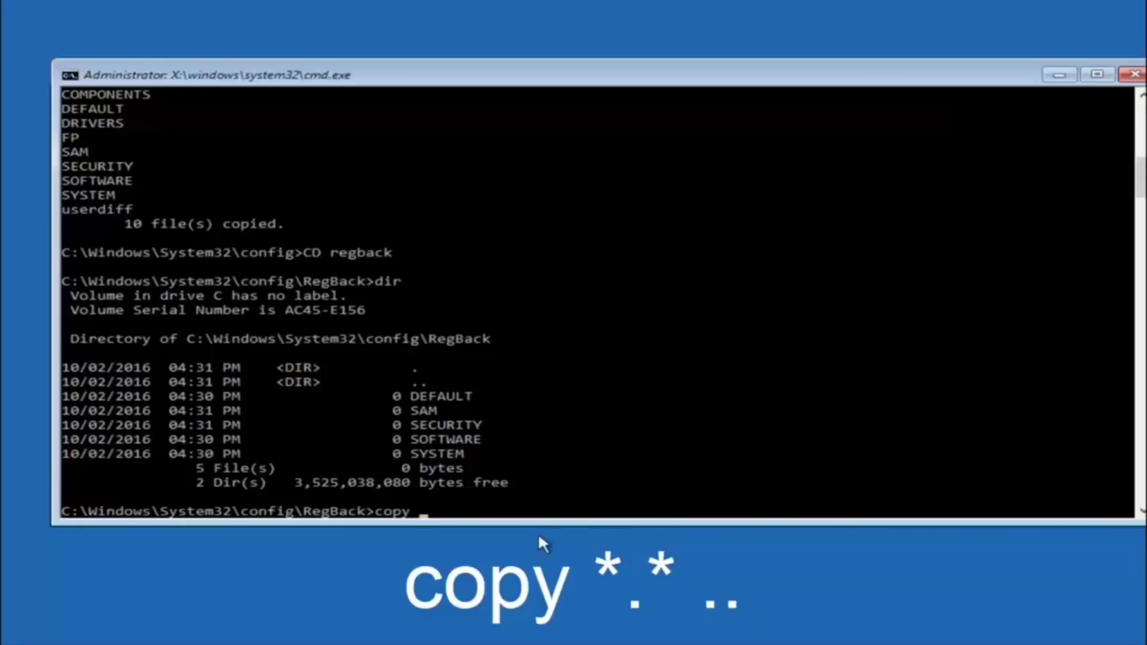
- Enter Select mode in the console, leaving the unfinished copy command at the RegBack prompt
left_click(427, 514)
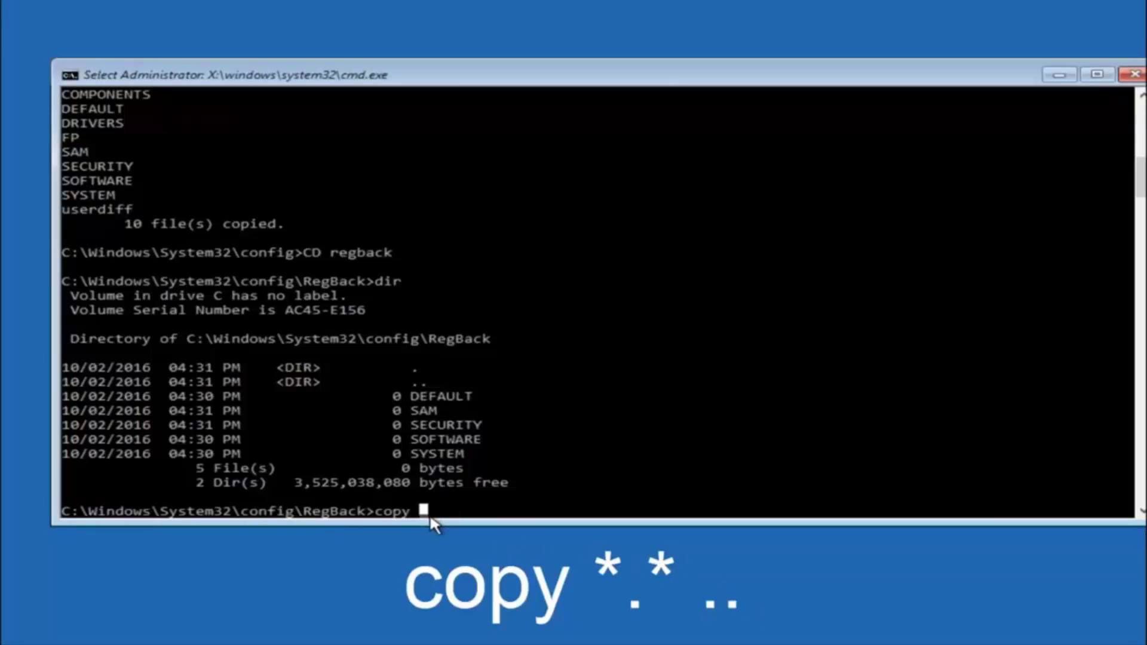
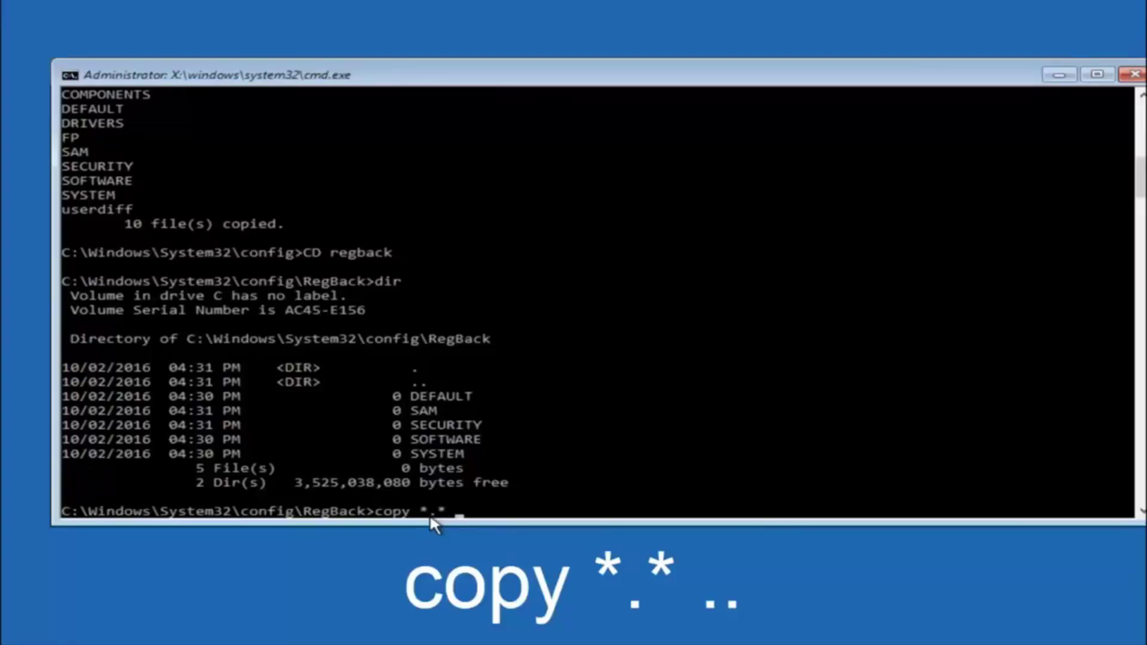
- Complete the command as 'copy *.* ..' to copy RegBack files into the parent config folder
type("..")
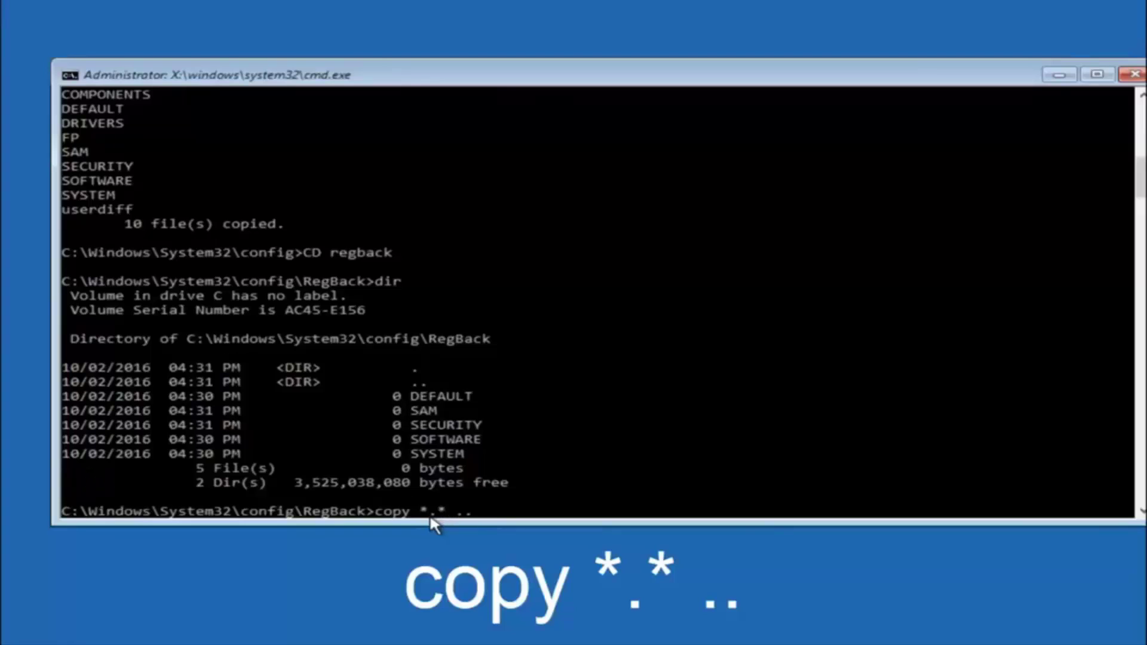
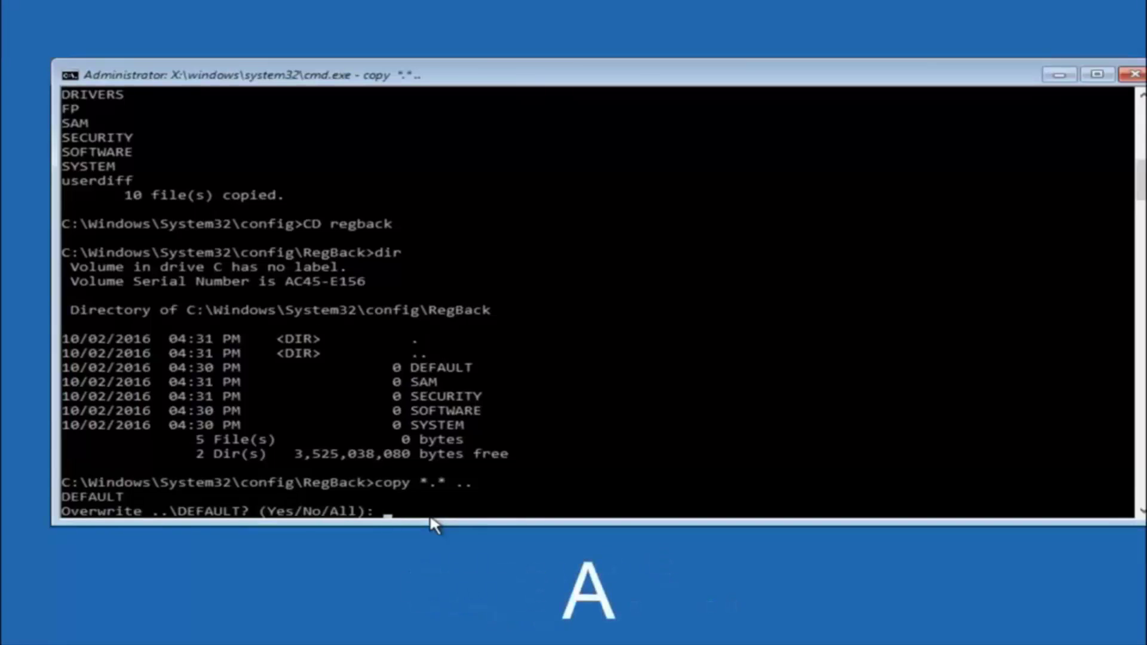
- Answer All to the overwrite prompt so the five RegBack hives replace config, then close cmd.exe
type("A")
key("Return")
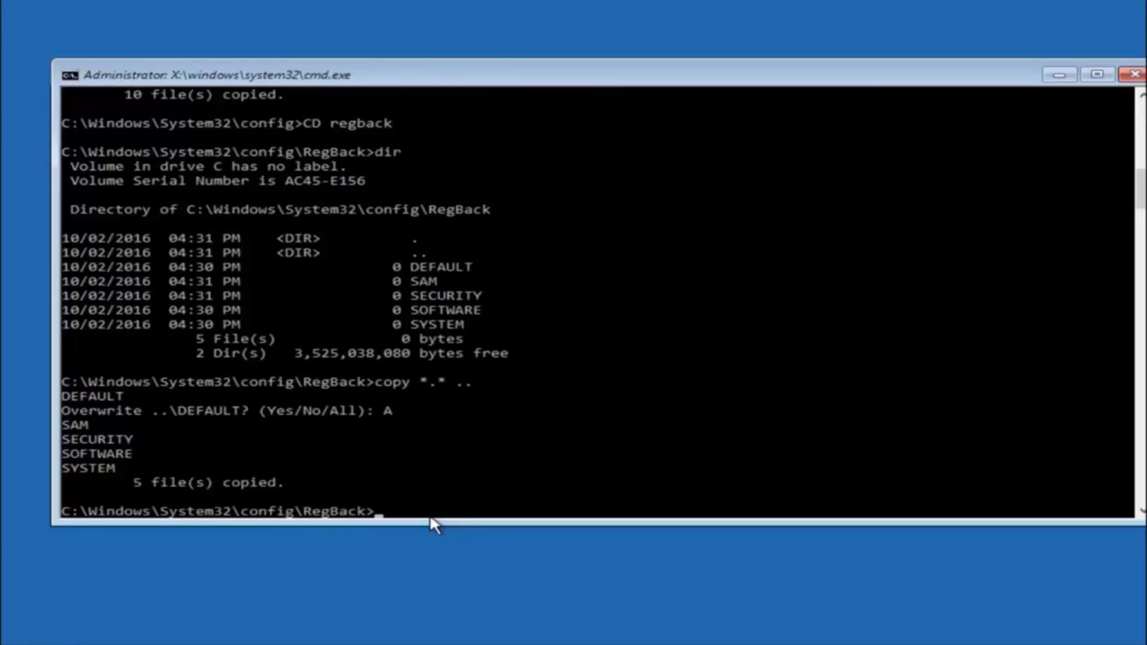
left_click(1134, 74)
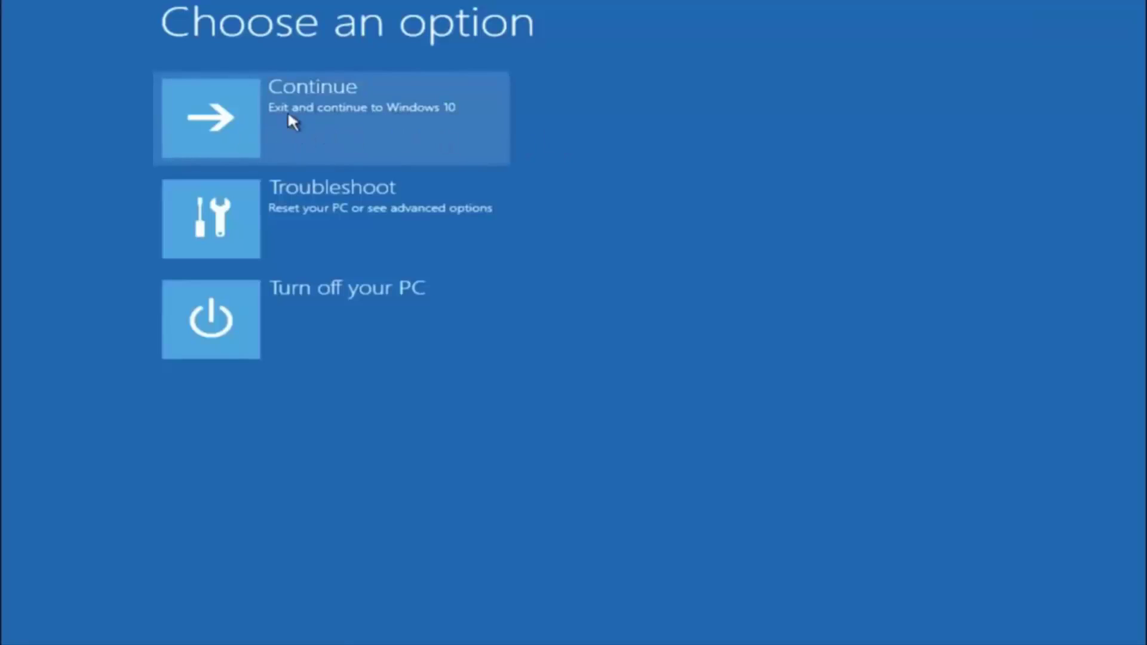